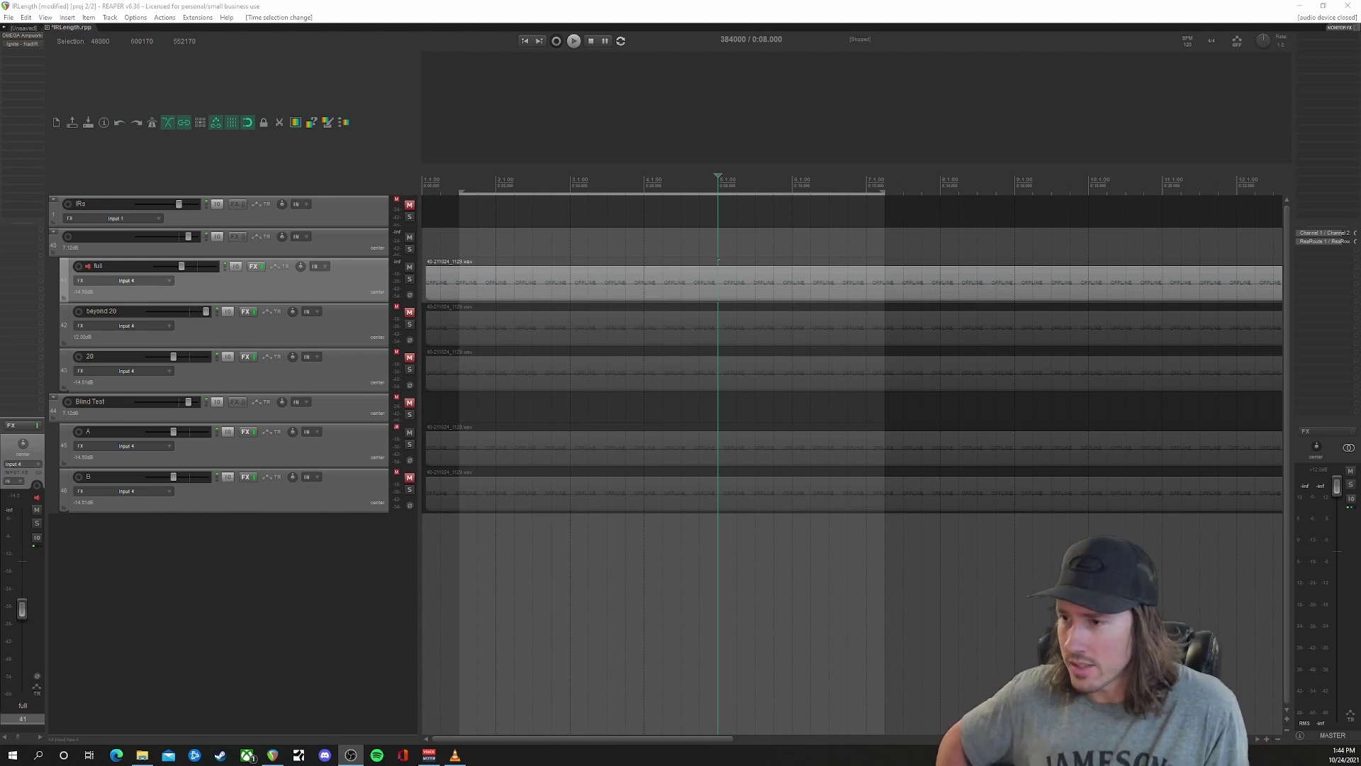
# - Focus the REAPER window showing the Granophyre amp and NadIR loader with the Perfect Blend IRs
pyautogui.click(286, 151)
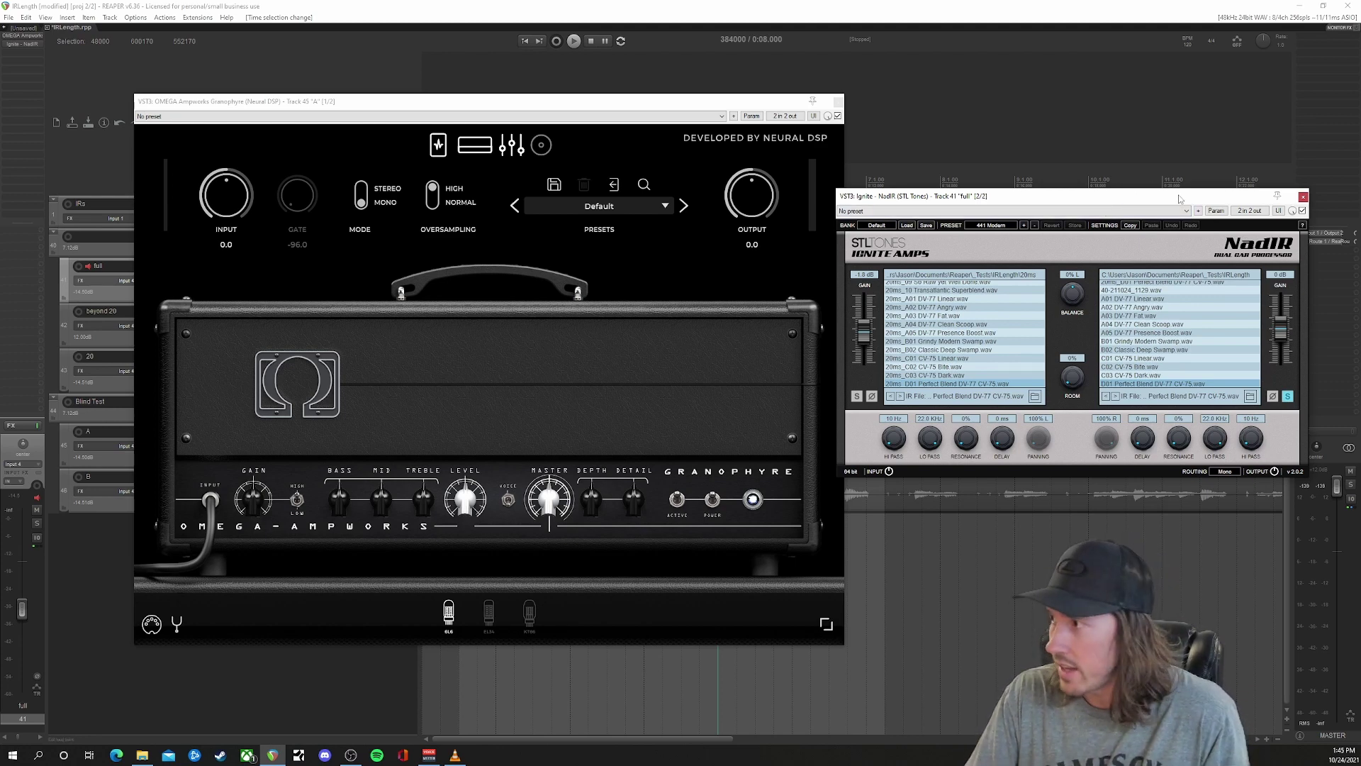
# - Close the NadIR and Granophyre plugin windows to return to the project tracks
pyautogui.click(1303, 197)
pyautogui.click(836, 100)
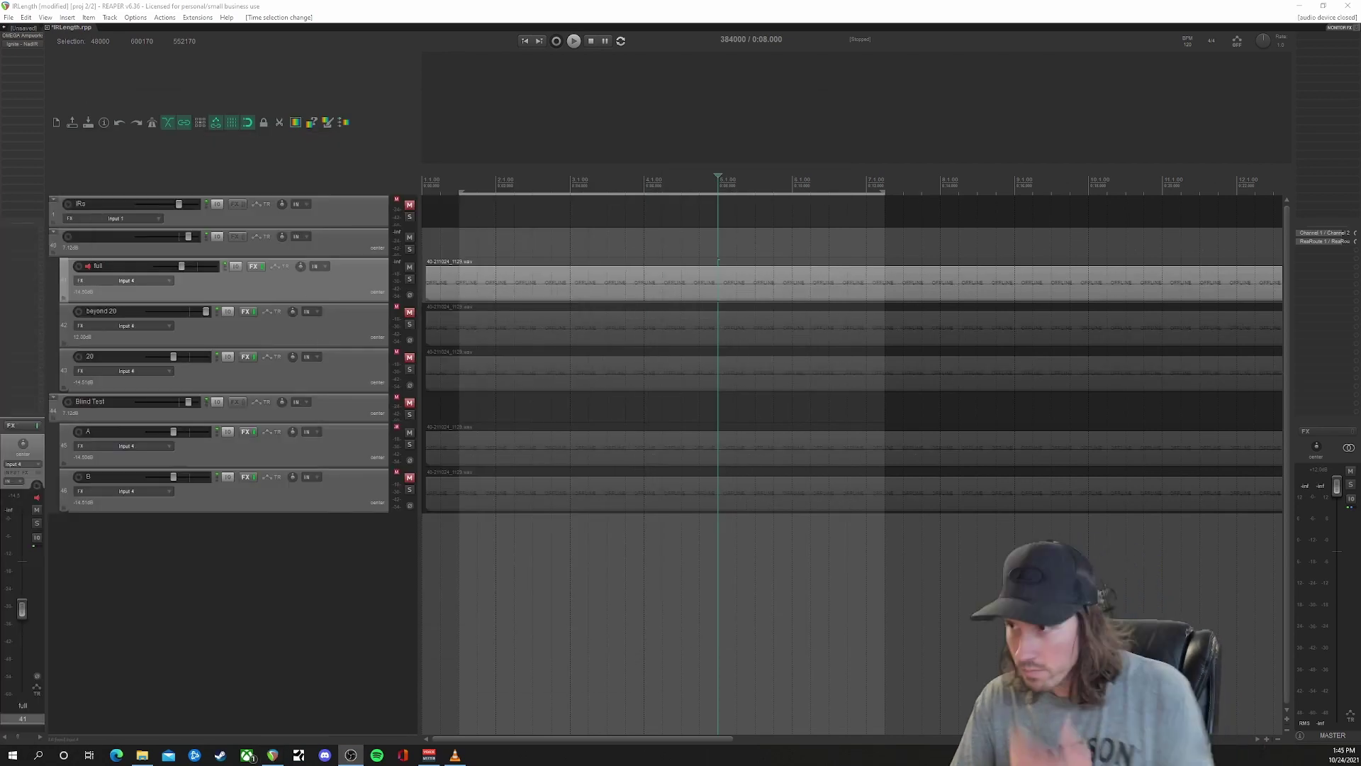
pyautogui.click(368, 5)
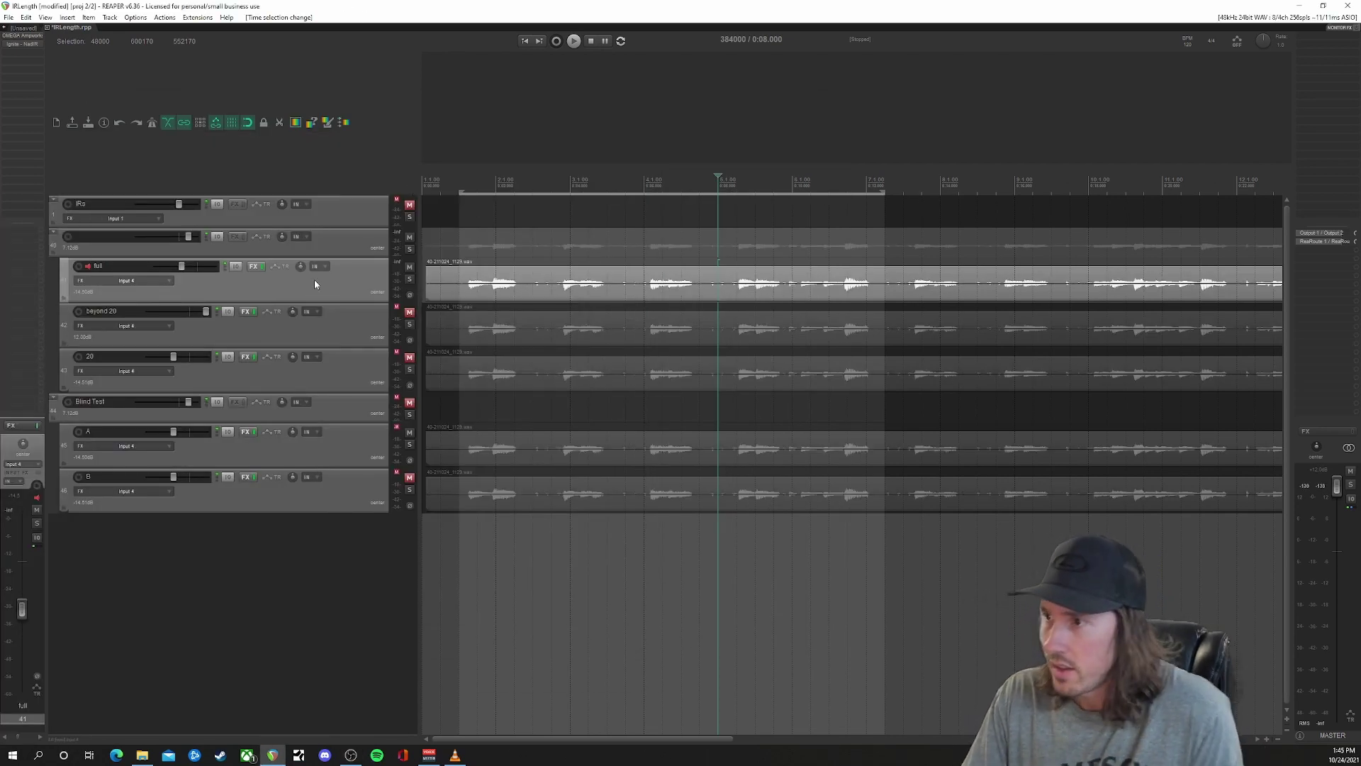
# - Play the soloed 'full' IR track from 0:01.000, then stop playback
pyautogui.click(458, 183)
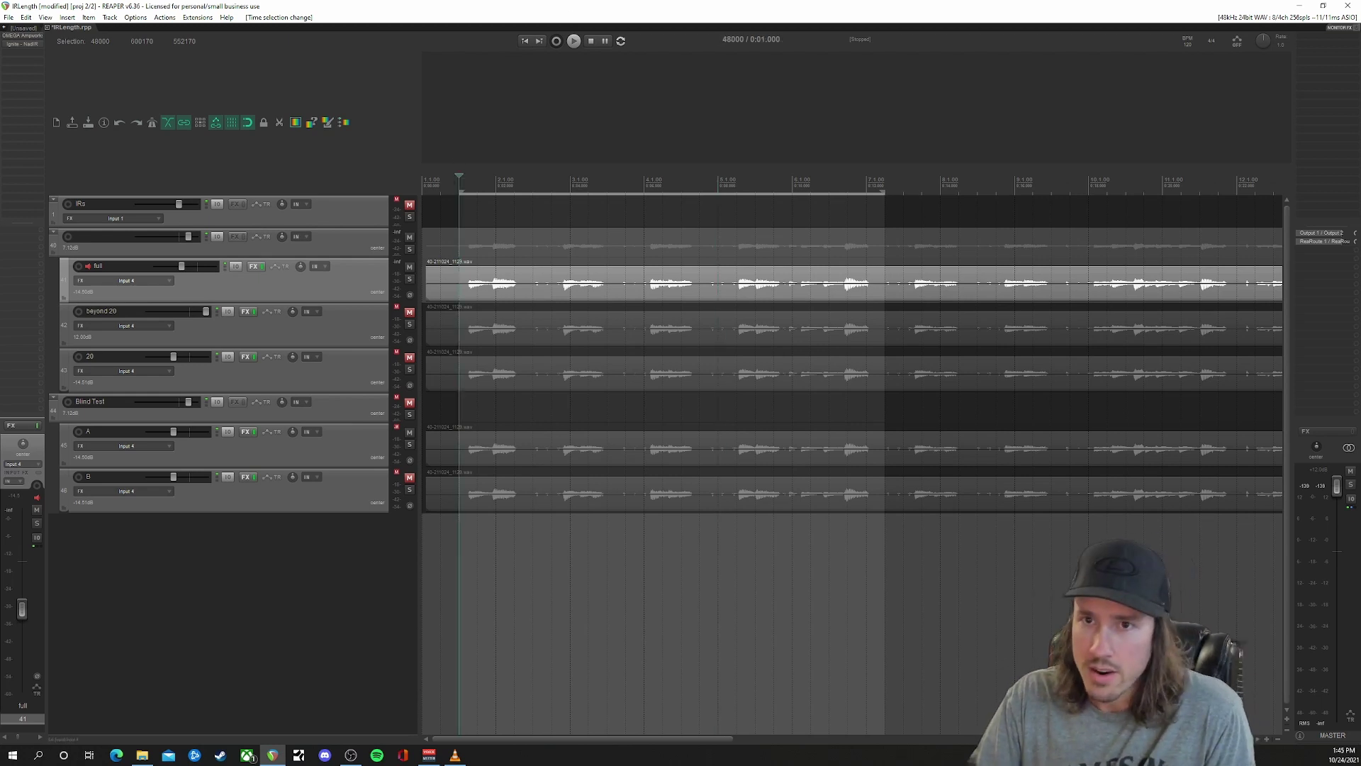
pyautogui.click(405, 5)
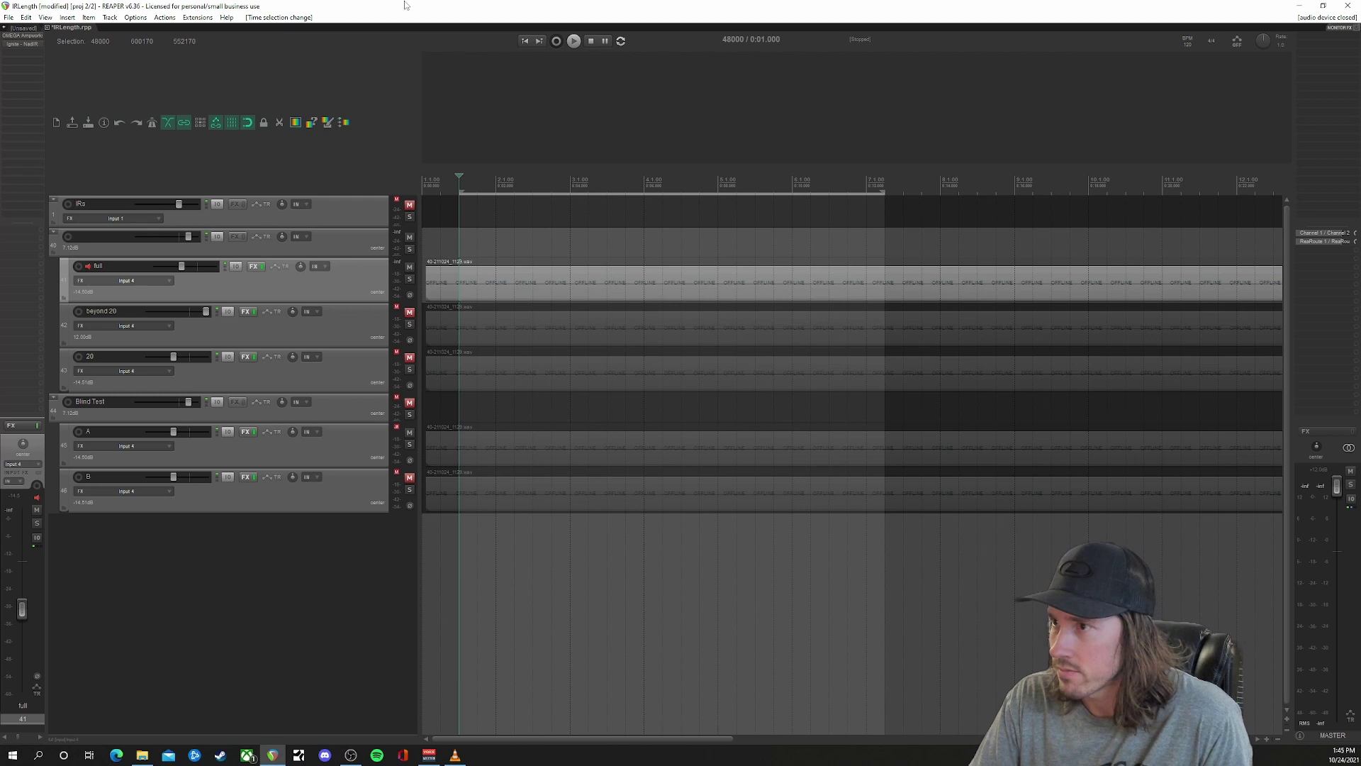
pyautogui.press('Escape')
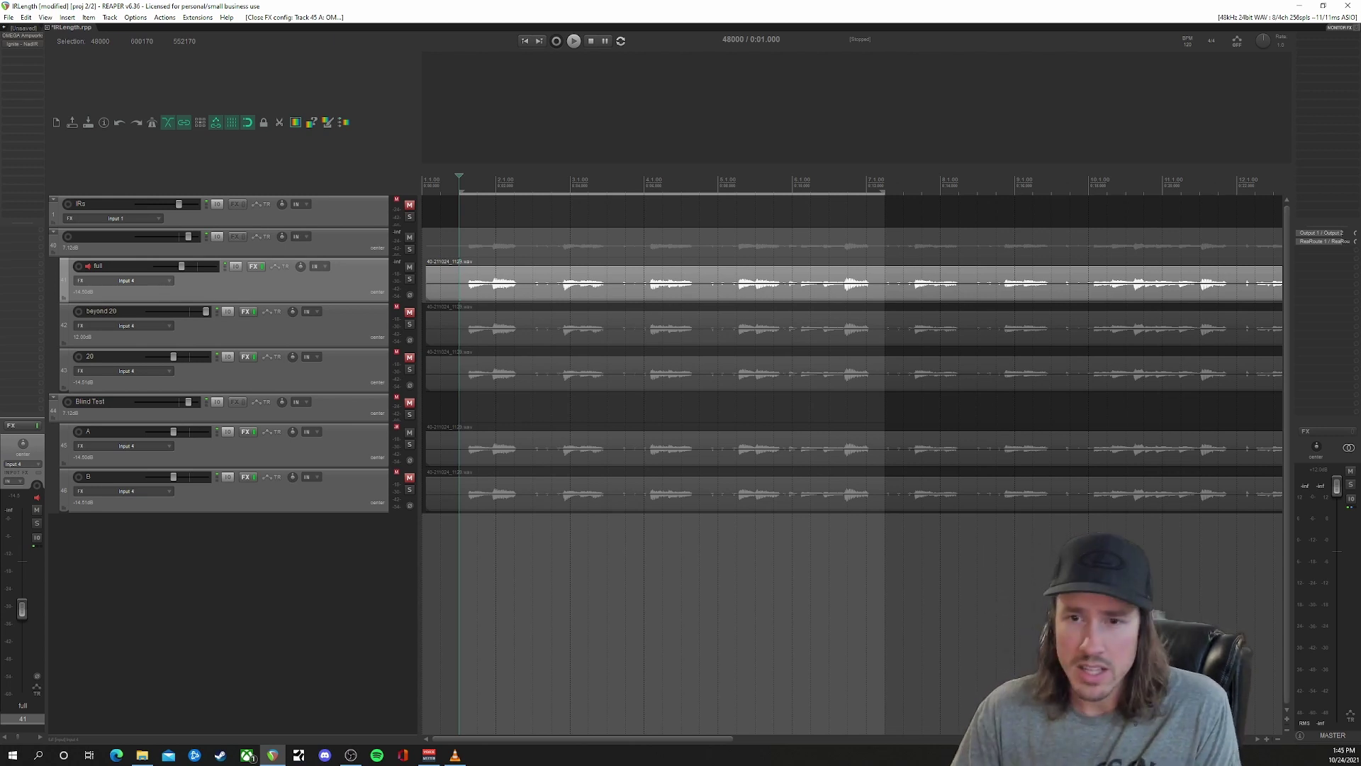
pyautogui.press('space')
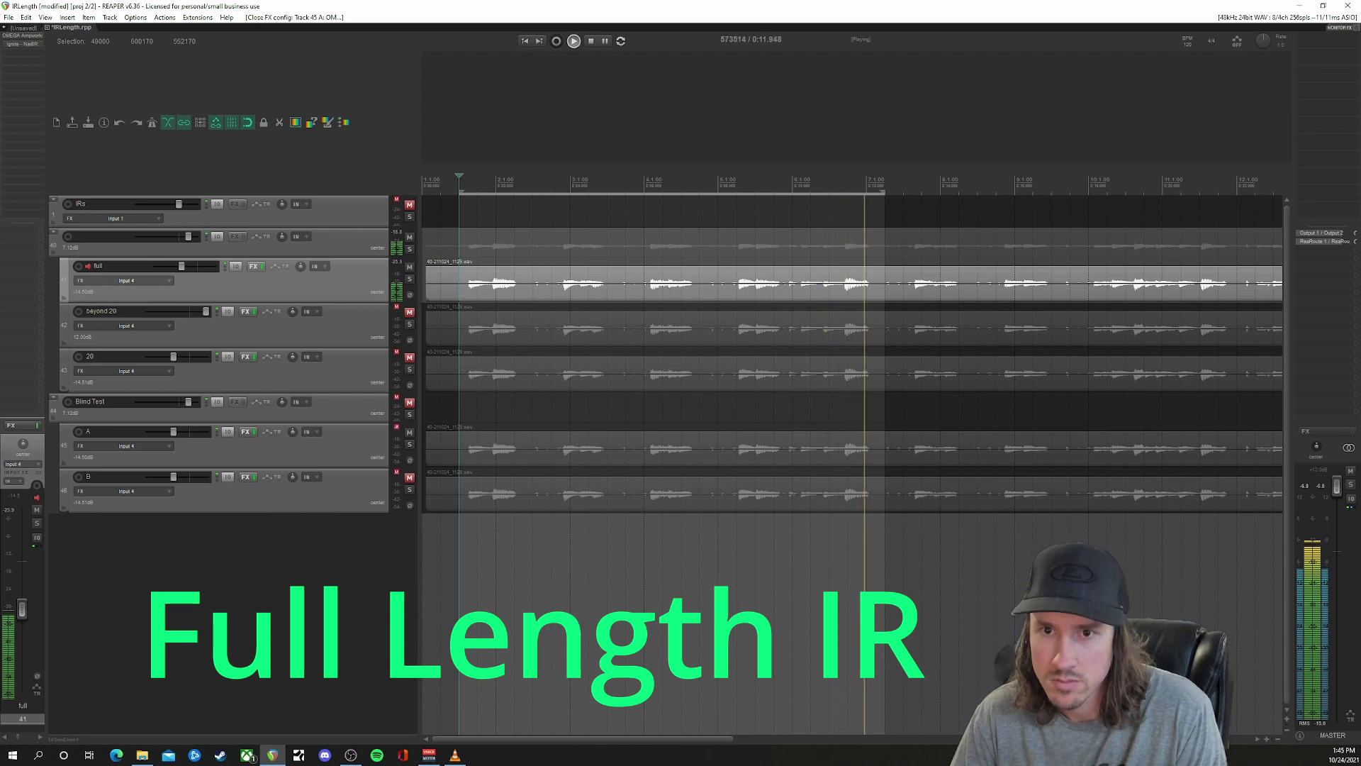
pyautogui.press('space')
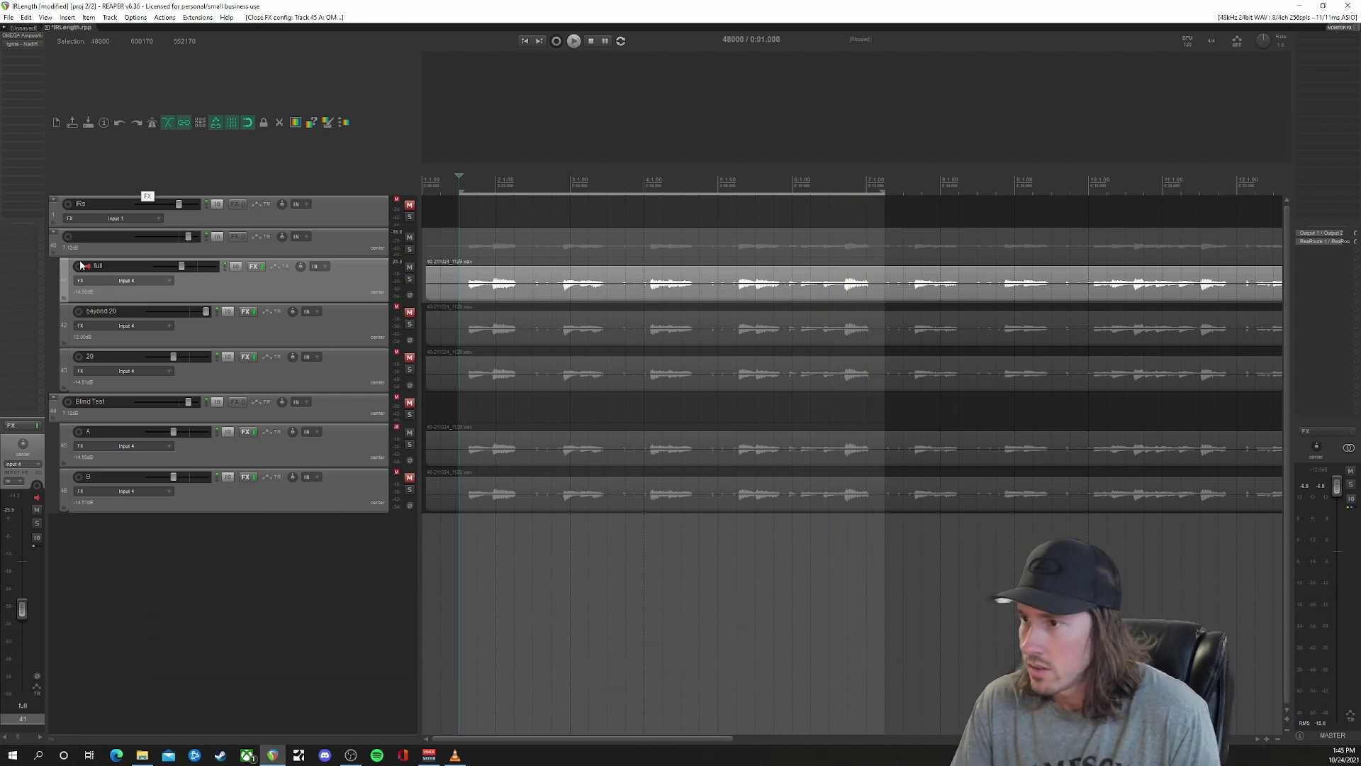
# - Mute the 'full' track, unmute the '20' track and select it
pyautogui.click(348, 326)
pyautogui.click(409, 266)
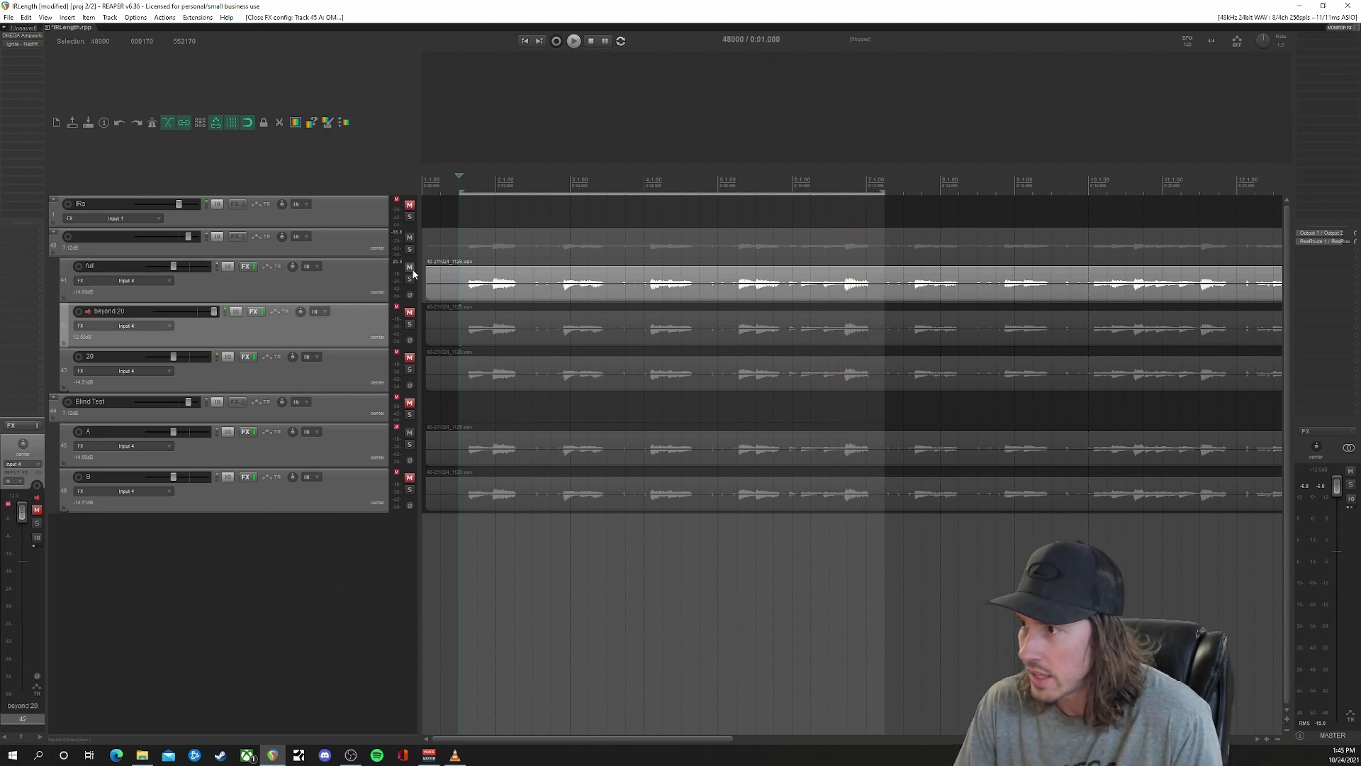
pyautogui.click(410, 357)
pyautogui.click(330, 381)
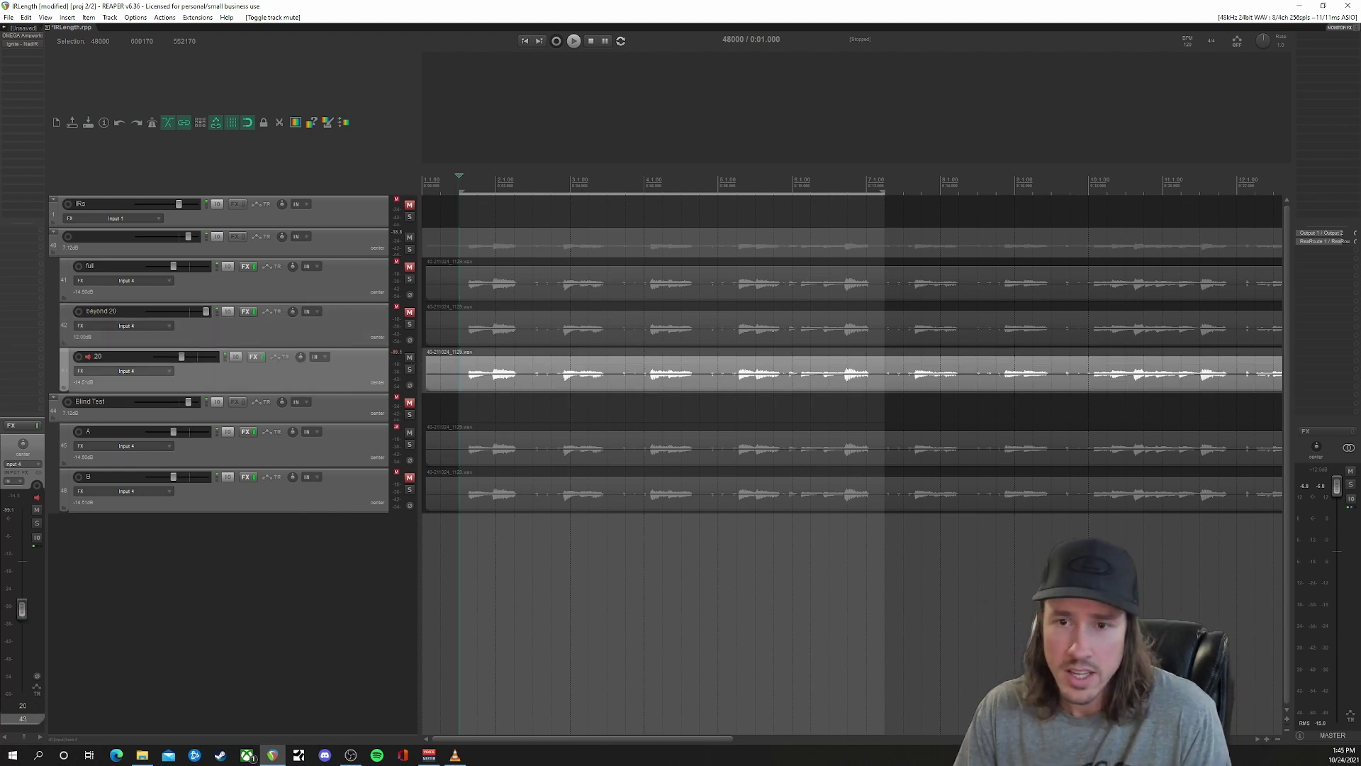
# - Play back the 20 ms IR track, then select the 'beyond 20' track
pyautogui.hotkey('alt', 'Tab')
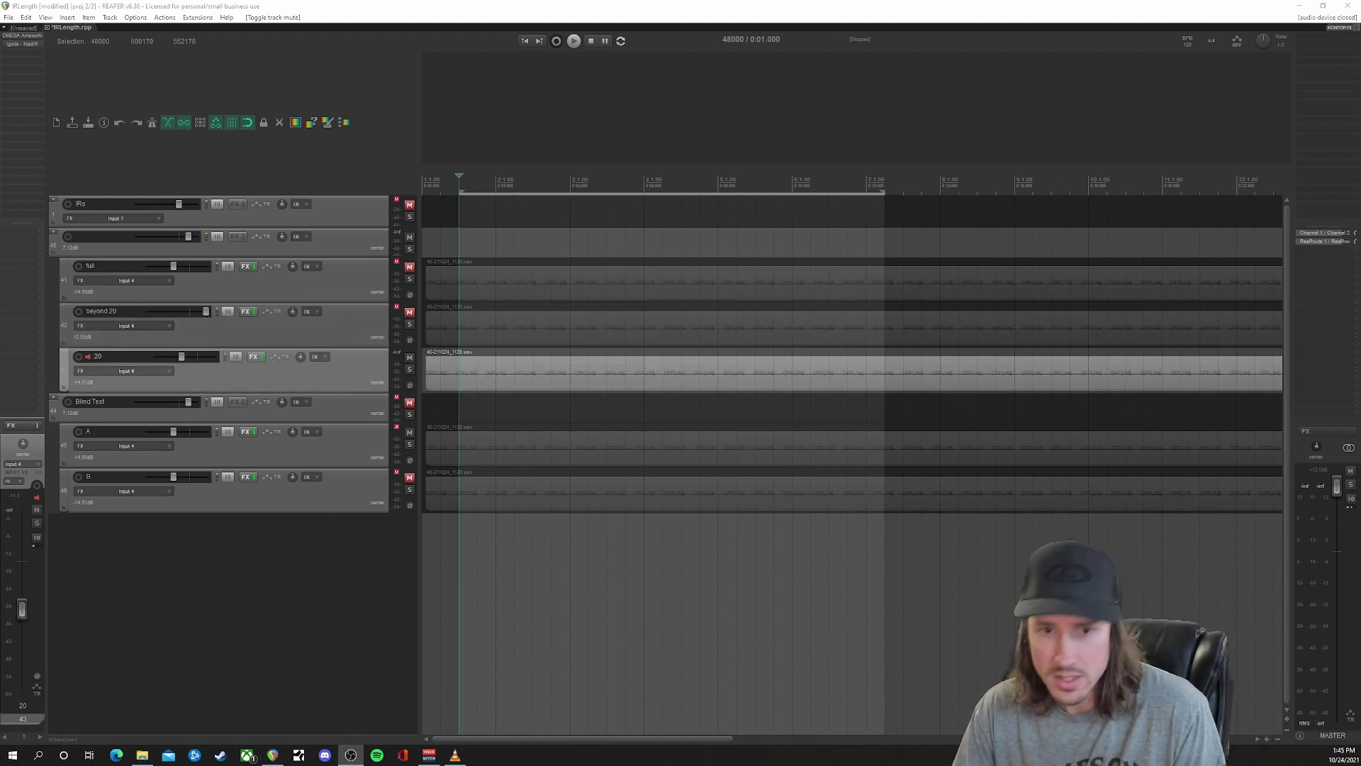
pyautogui.click(316, 5)
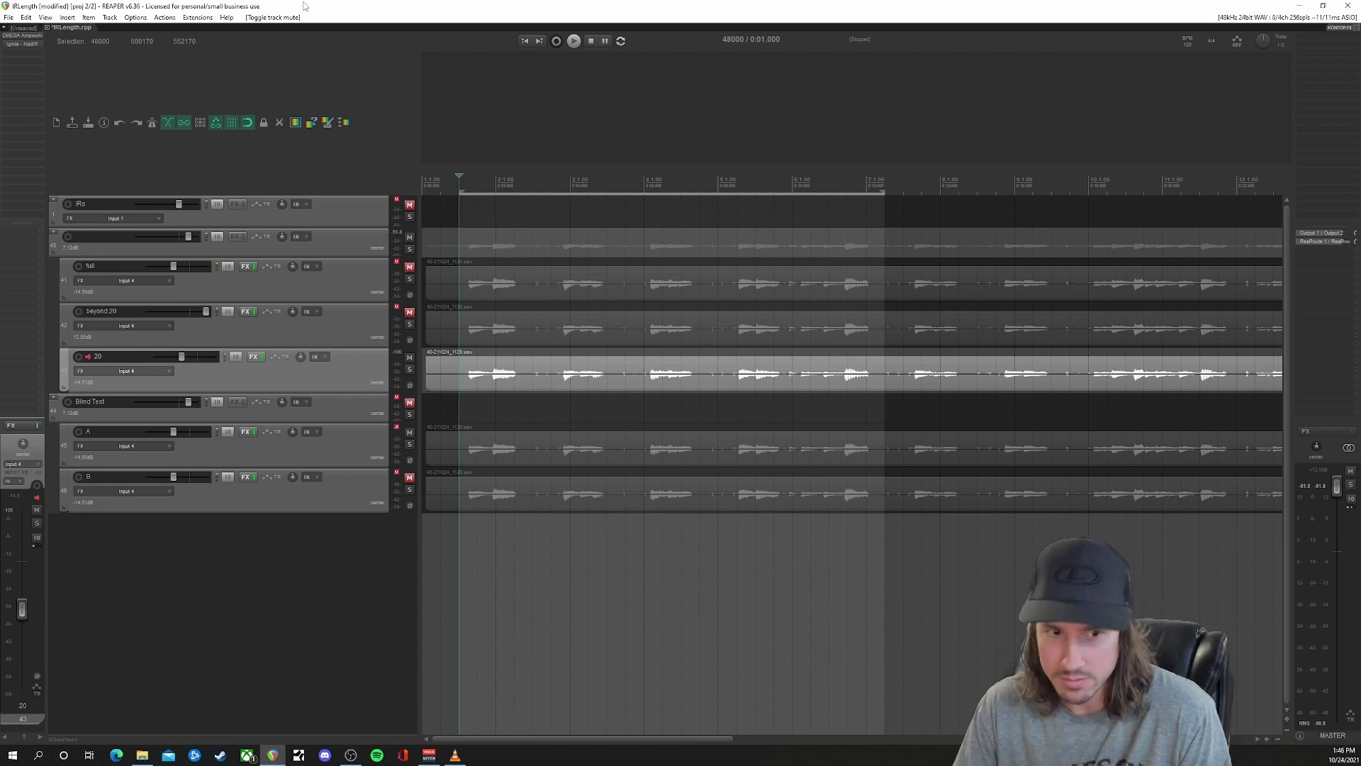
pyautogui.press('space')
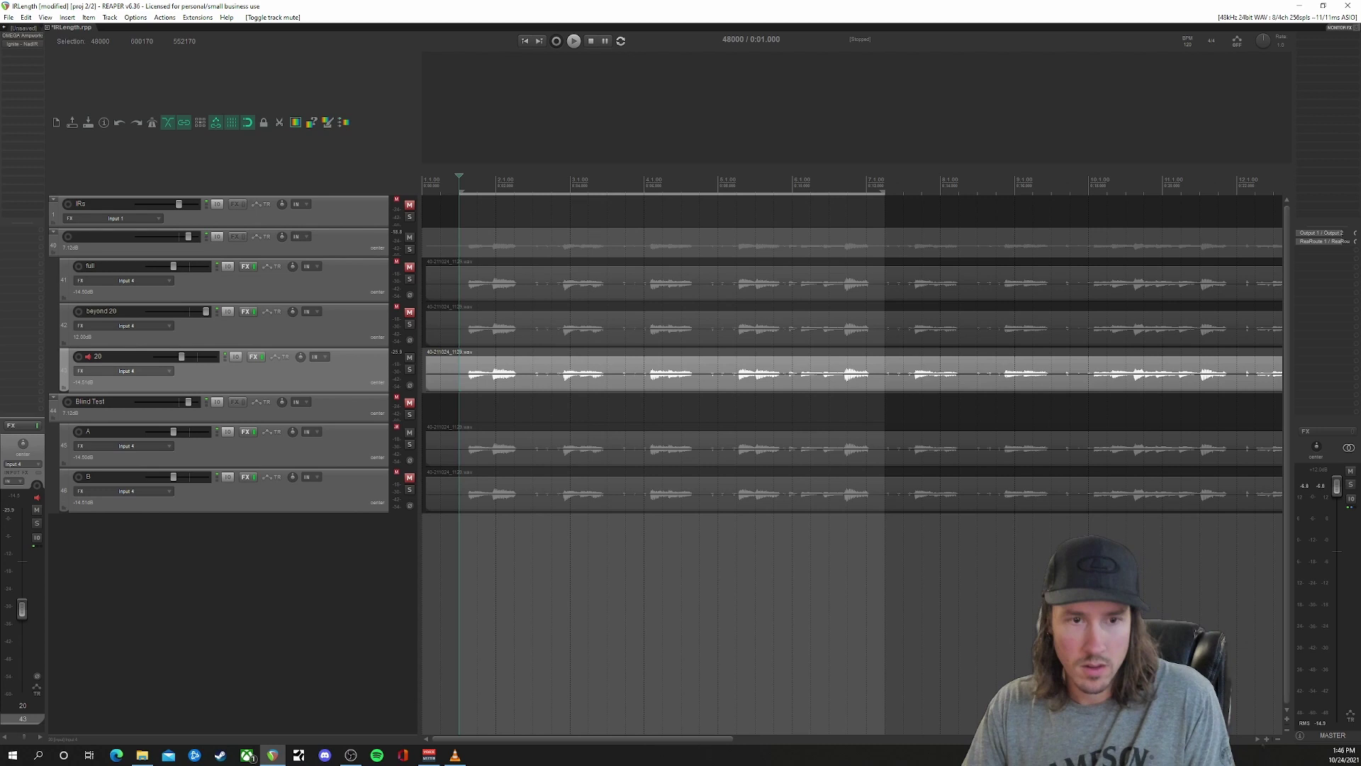
pyautogui.click(410, 333)
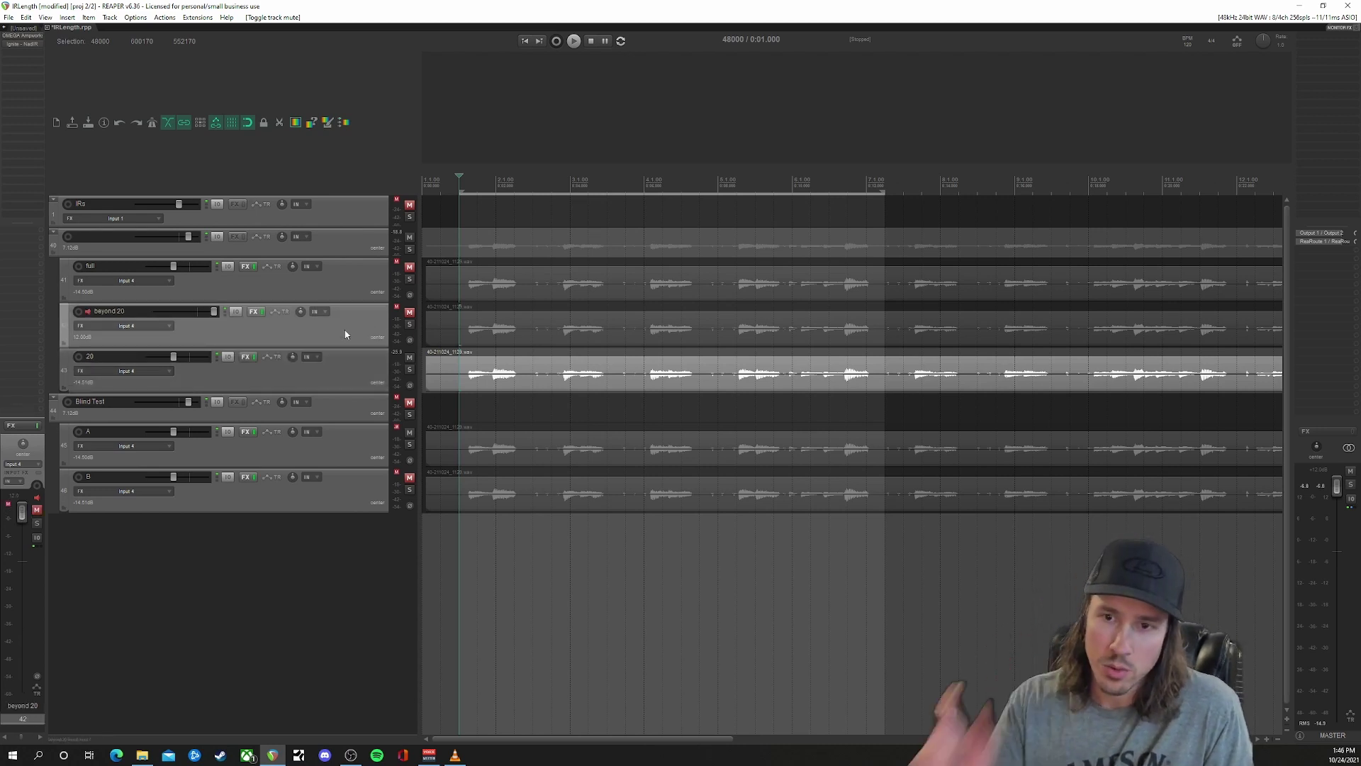
# - Mute '20', unmute 'beyond 20', and play its boosted 20–250 ms IR tail
pyautogui.click(409, 358)
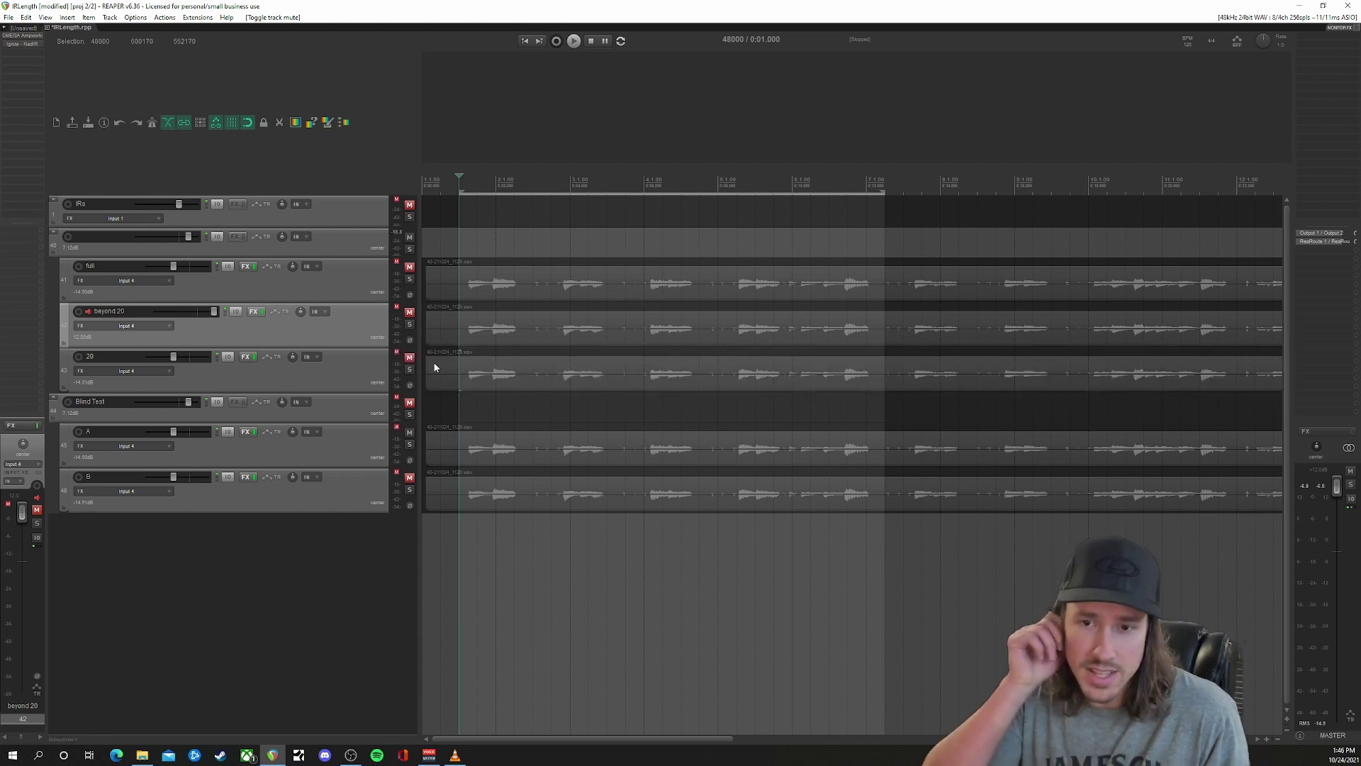
pyautogui.click(409, 316)
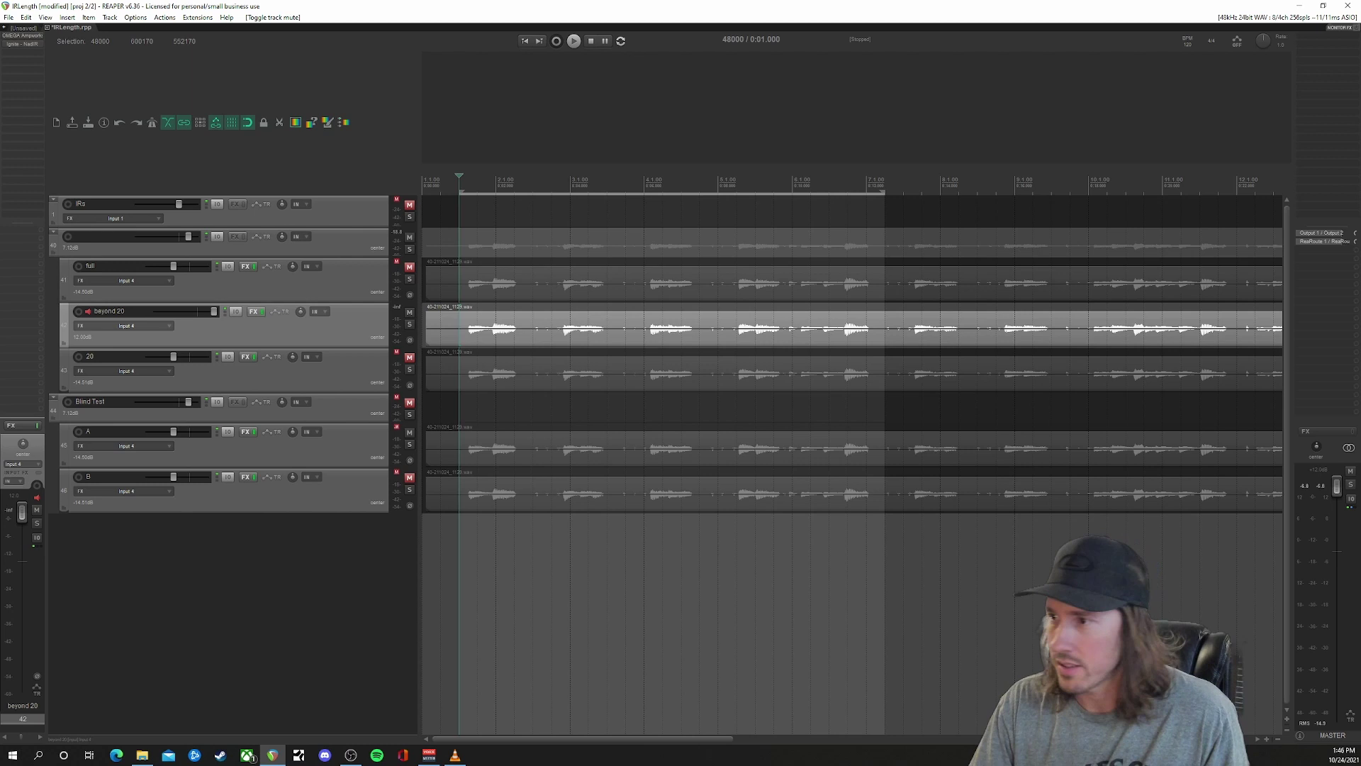
pyautogui.press('space')
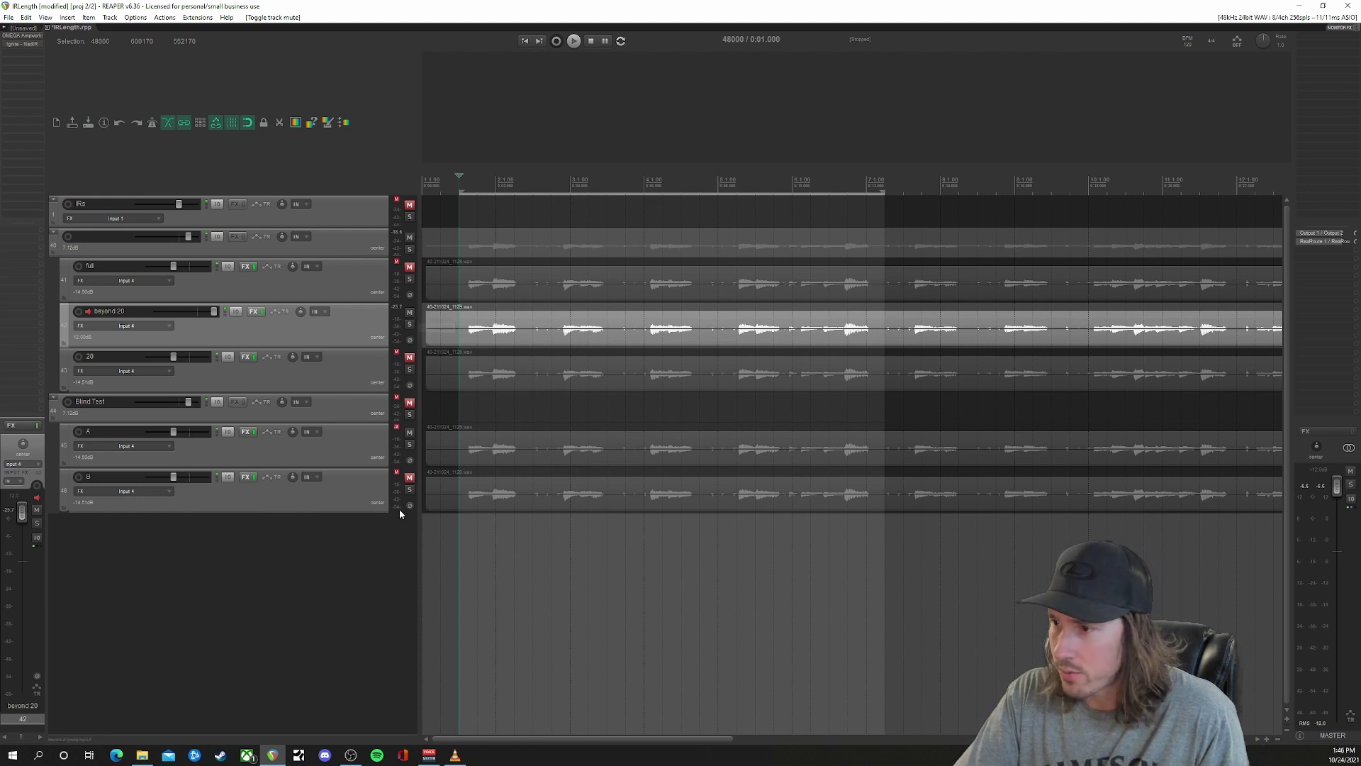
pyautogui.click(347, 485)
# - Mute 'beyond 20' and unmute the Blind Test folder and its tracks
pyautogui.click(409, 313)
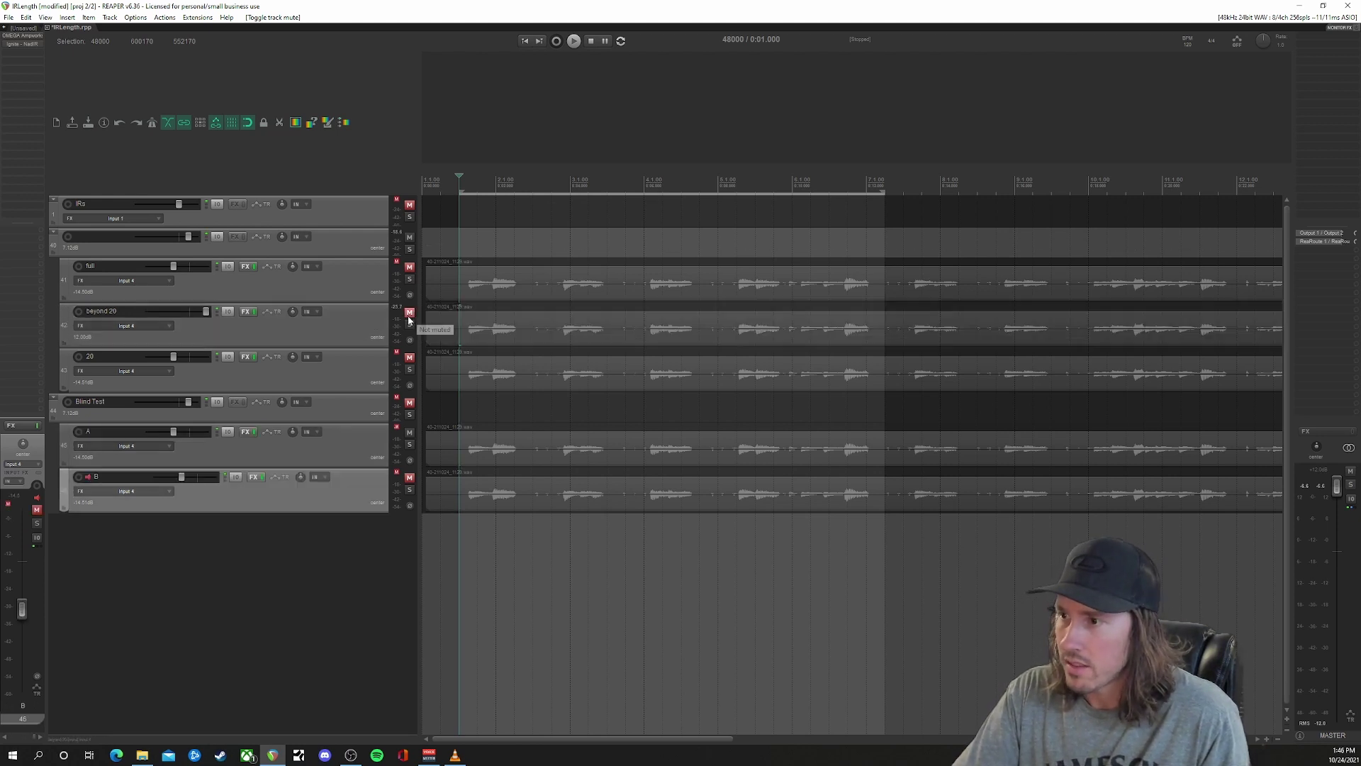
pyautogui.click(408, 236)
pyautogui.click(324, 419)
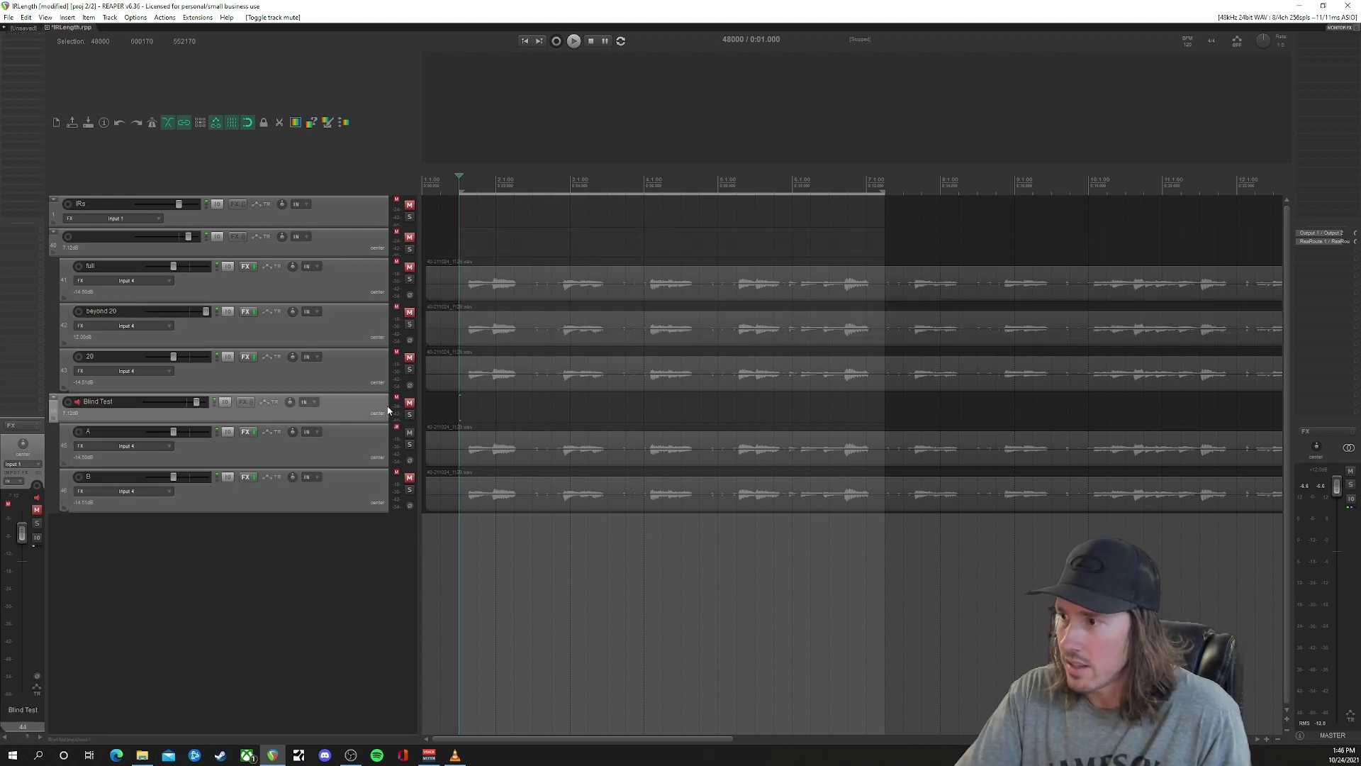
pyautogui.click(409, 402)
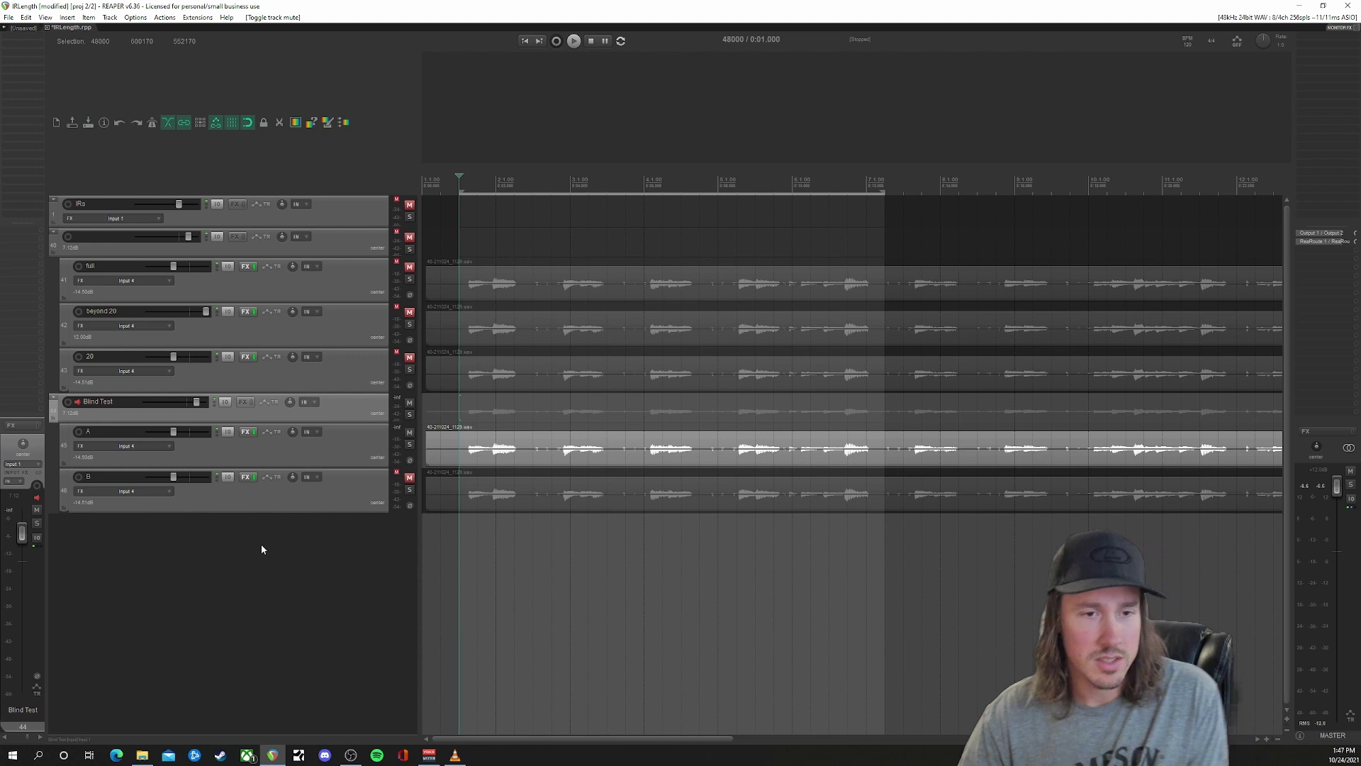
# - Select tracks A and B together and start playback for the blind test
pyautogui.click(342, 451)
pyautogui.keyDown('ctrl'); pyautogui.click(349, 496); pyautogui.keyUp('ctrl')
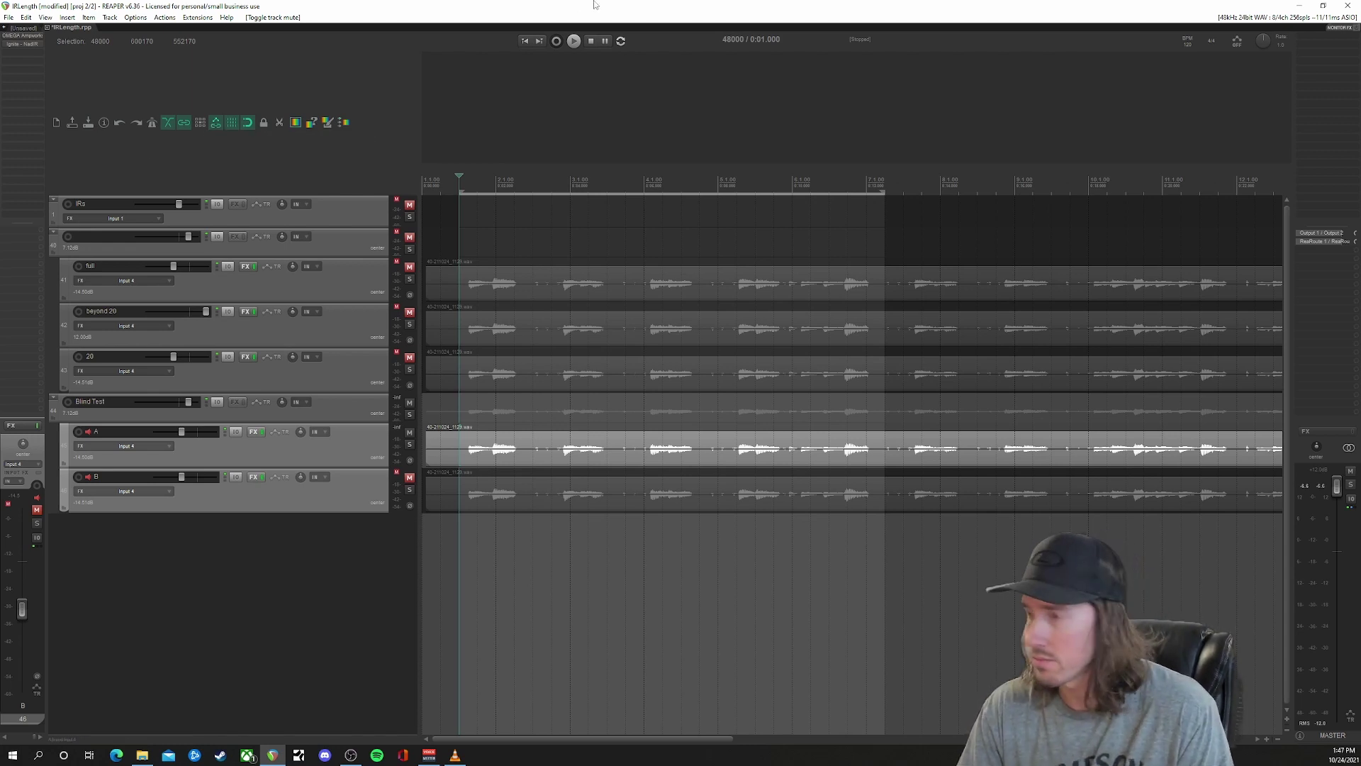
pyautogui.press('space')
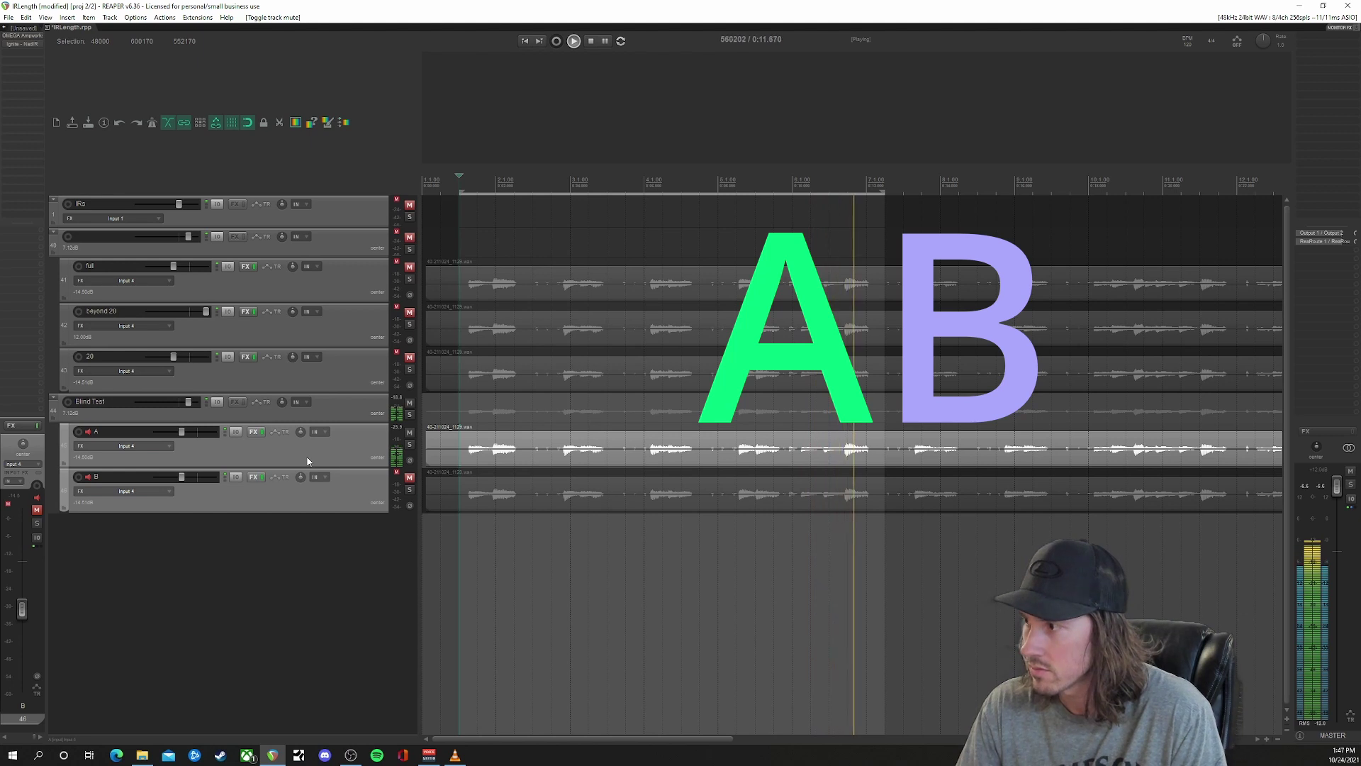
# - Swap between tracks A and B repeatedly during playback, then stop at 0:01.000
pyautogui.press('F5')
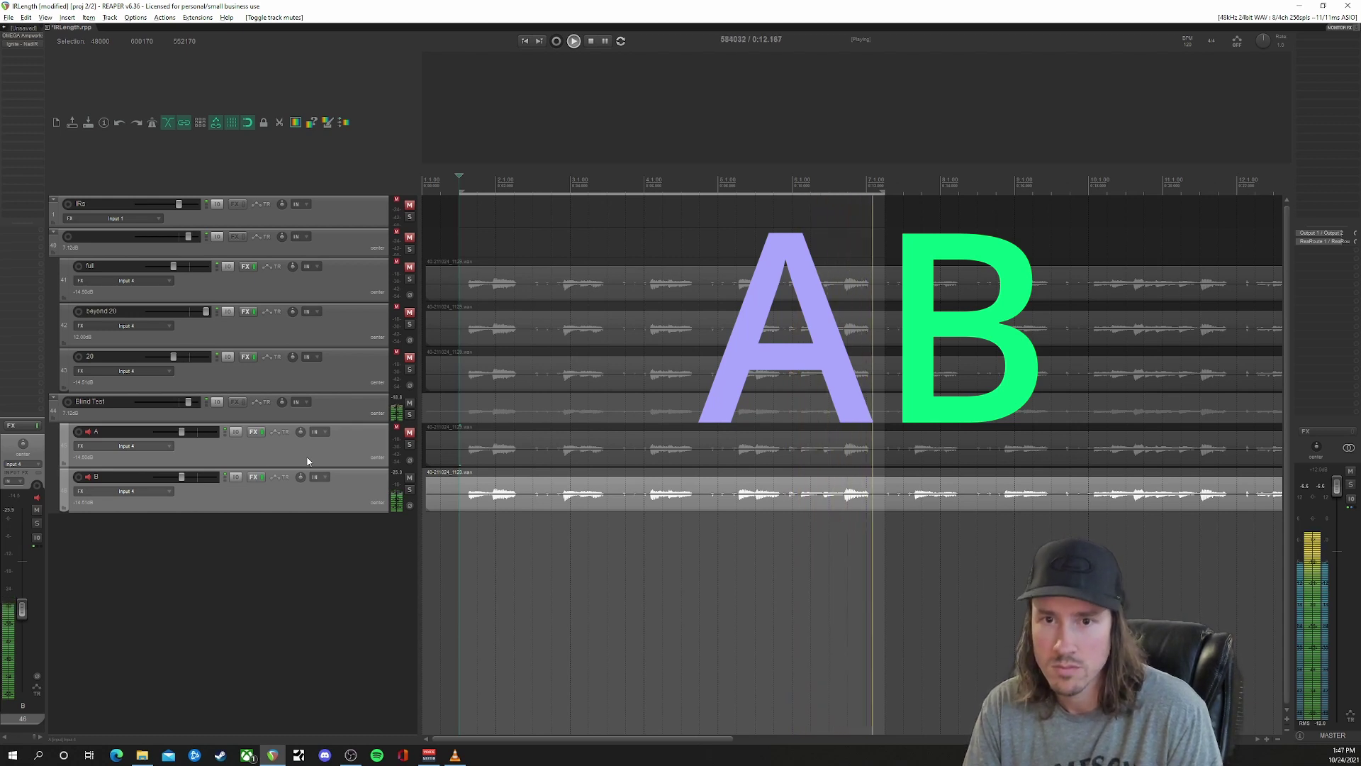
pyautogui.press('t')
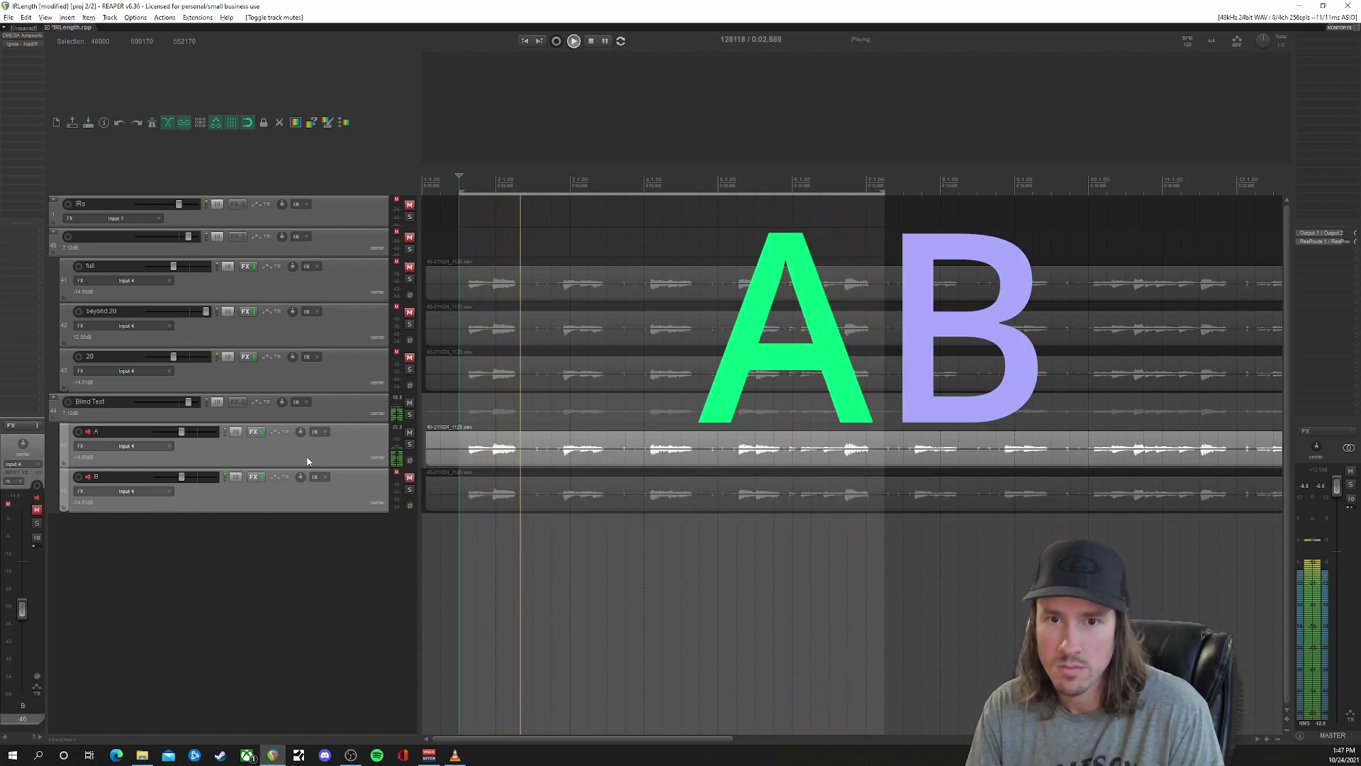
pyautogui.press('t')
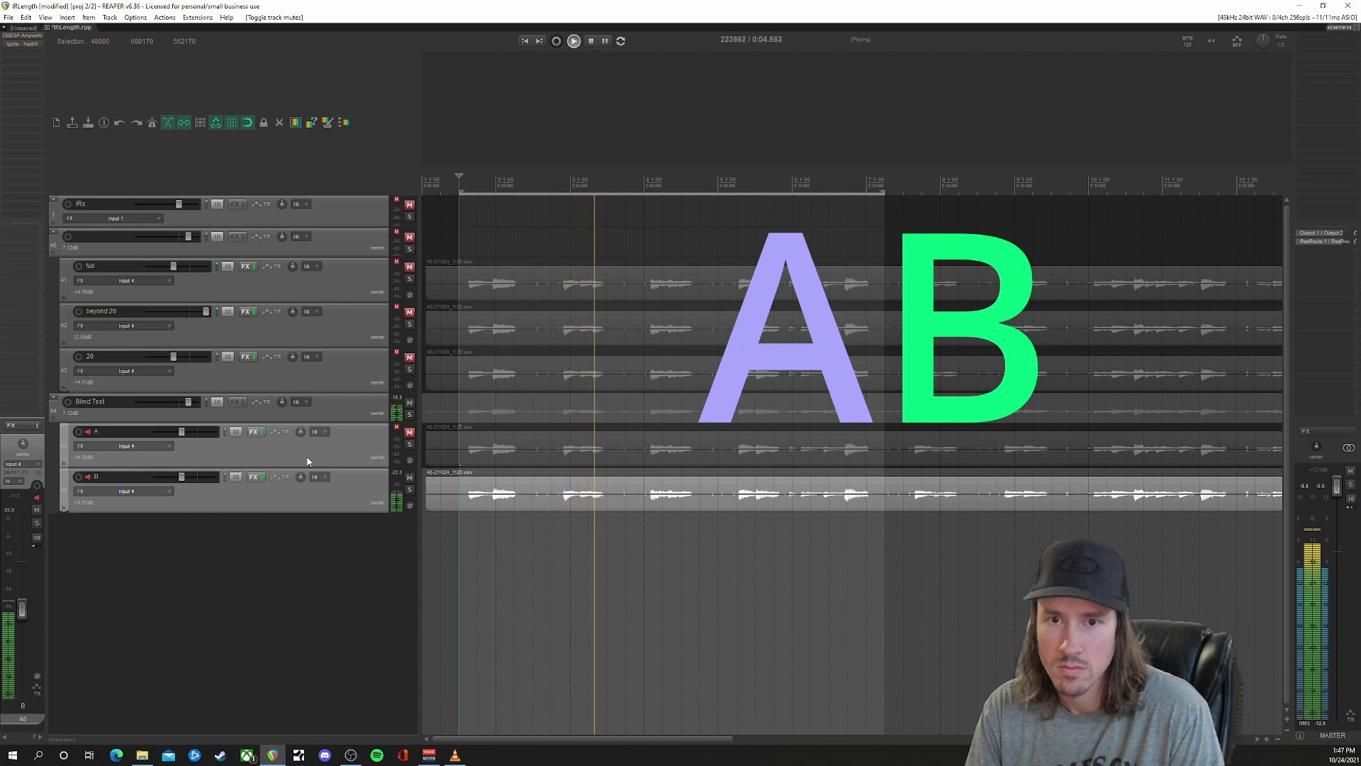
pyautogui.press('t')
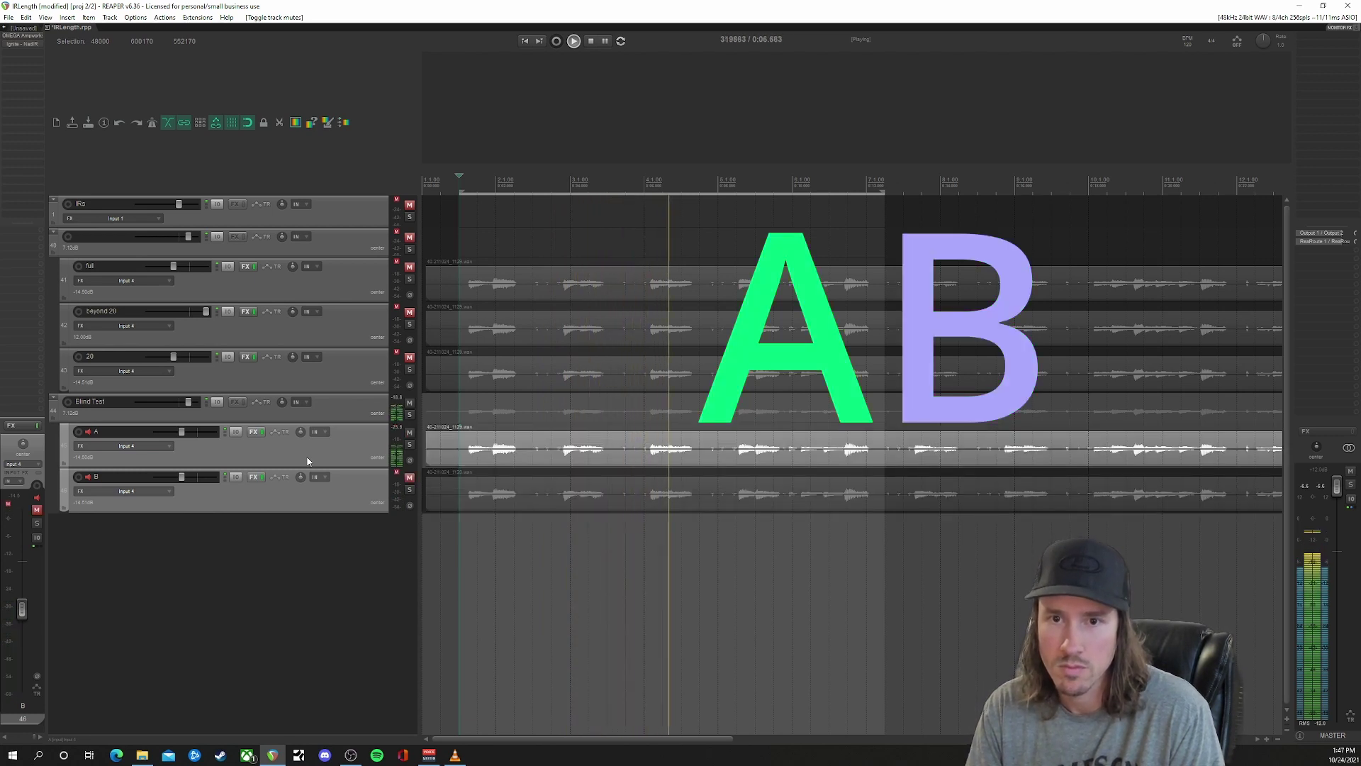
pyautogui.press('t')
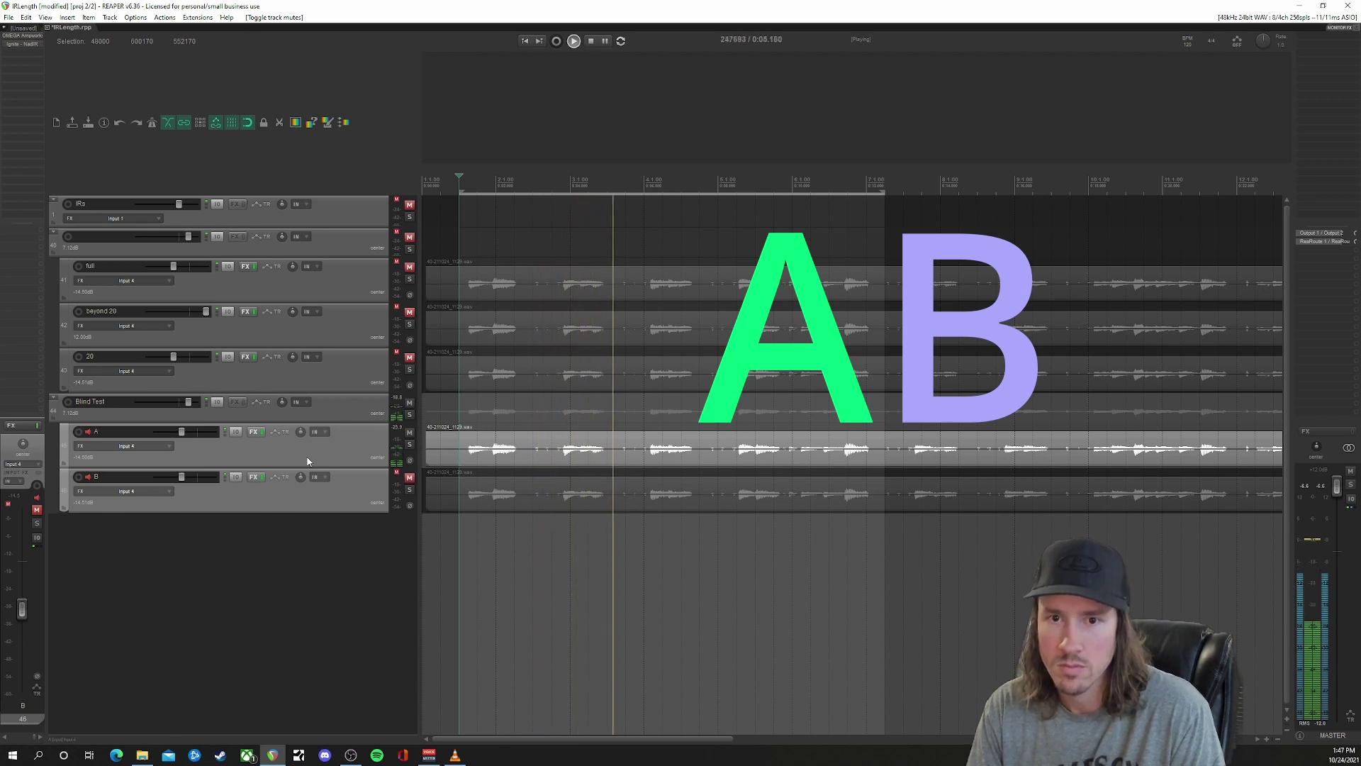
pyautogui.press('Down')
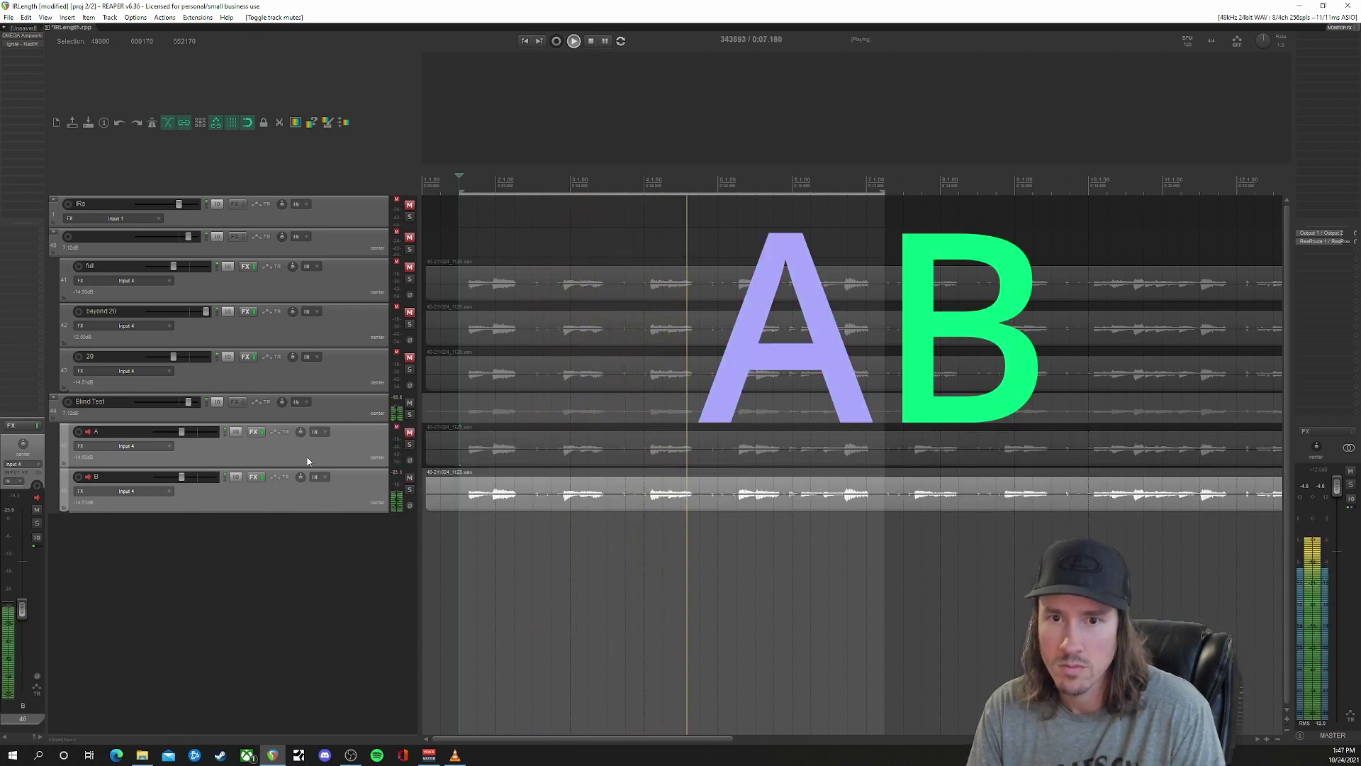
pyautogui.press('t')
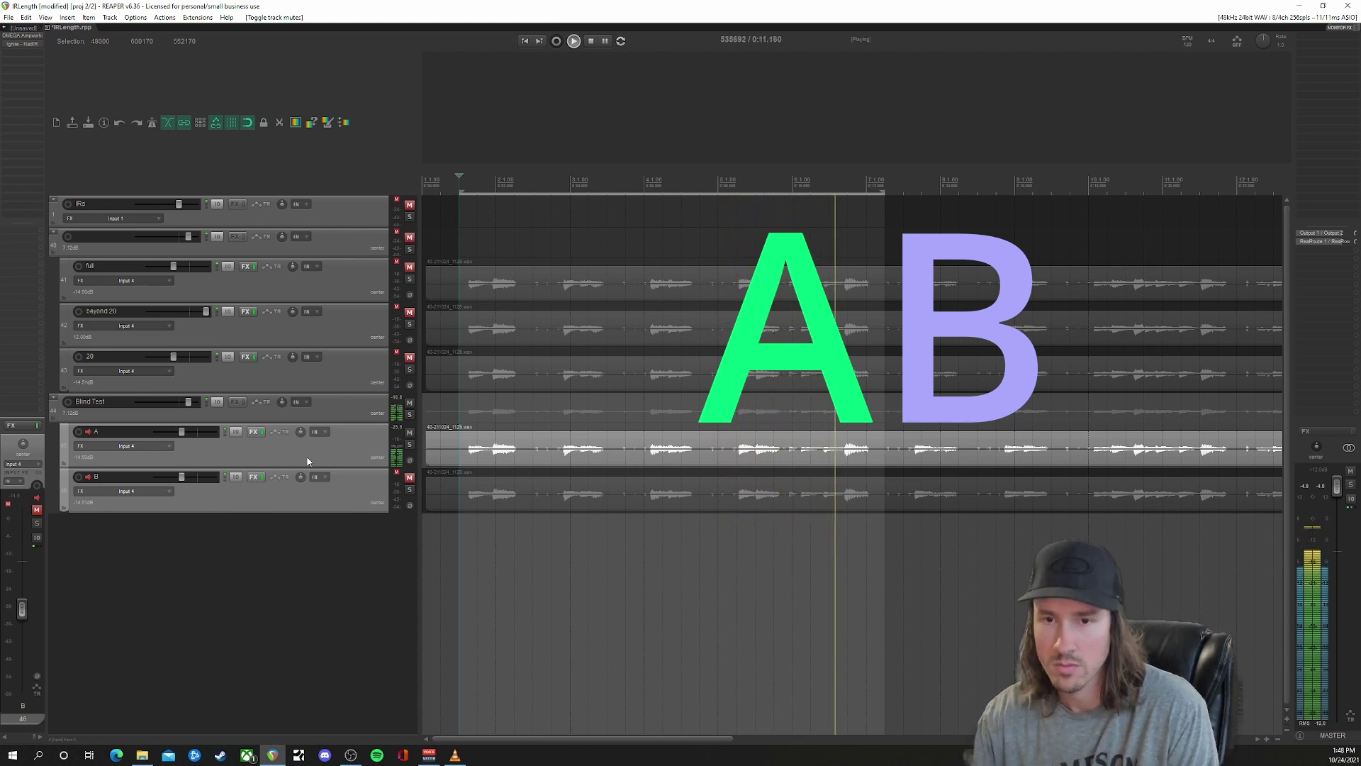
pyautogui.press('space')
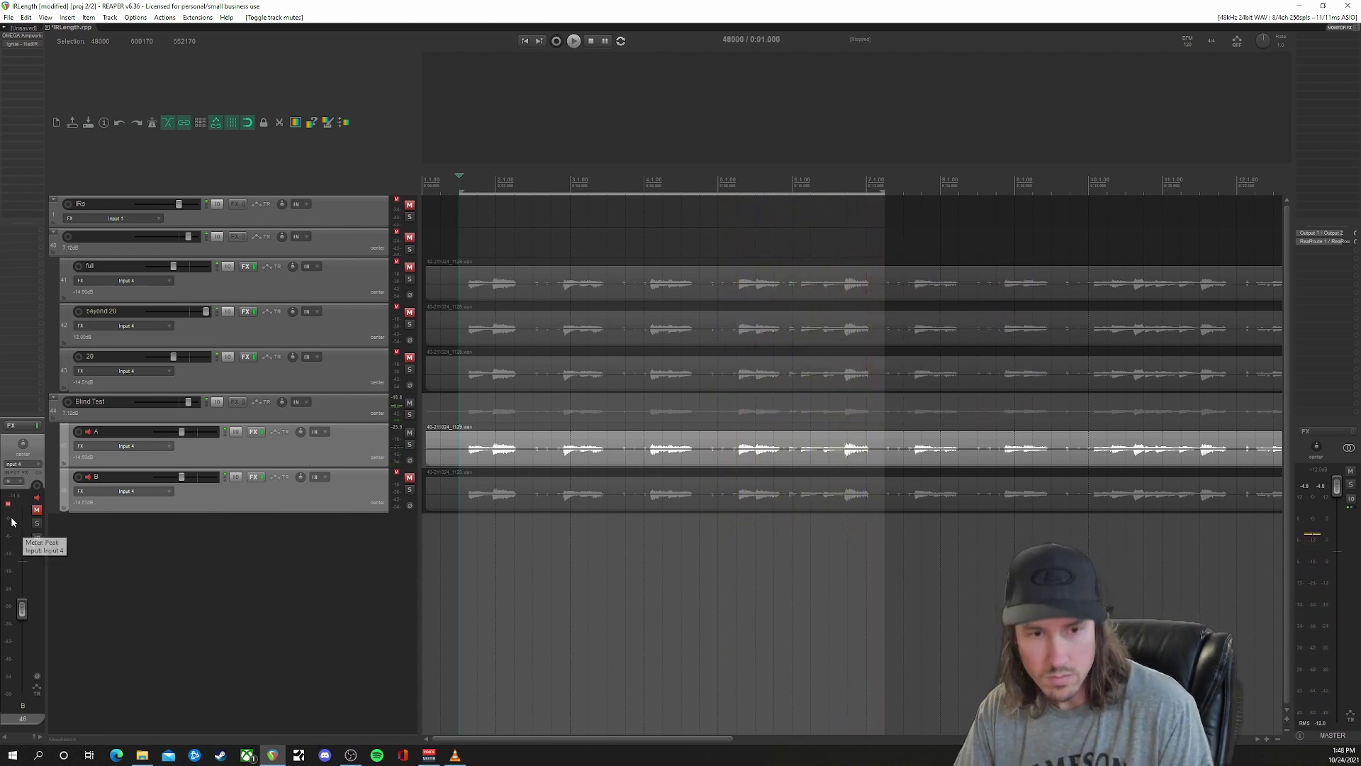